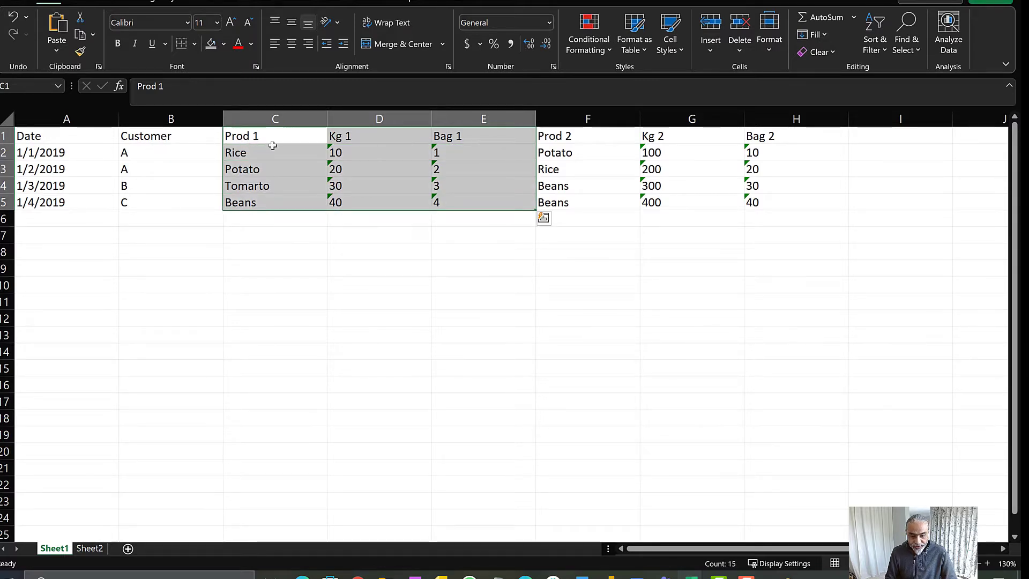
Examine the Sheet1 source table, comparing the repeated Prod, Kg and Bag column groups and where Rice and Potato occur in them
left_click(367, 136)
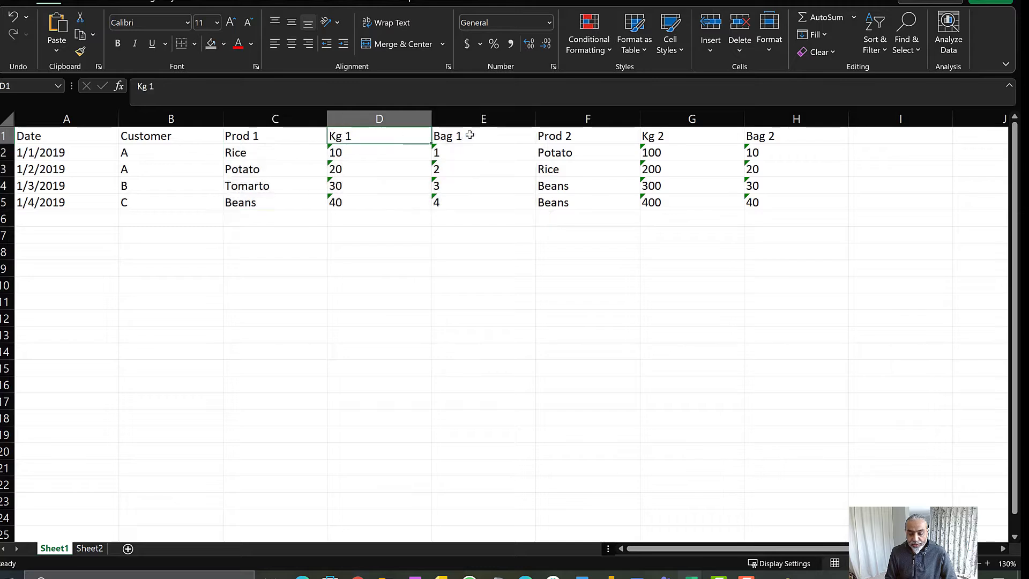
left_click(472, 135)
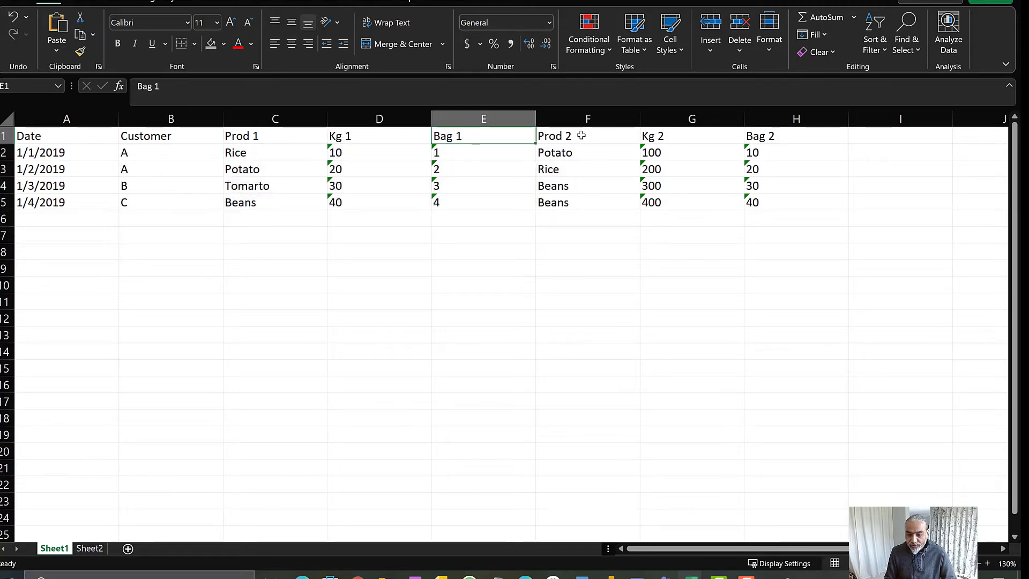
left_click_drag(586, 134, 692, 185)
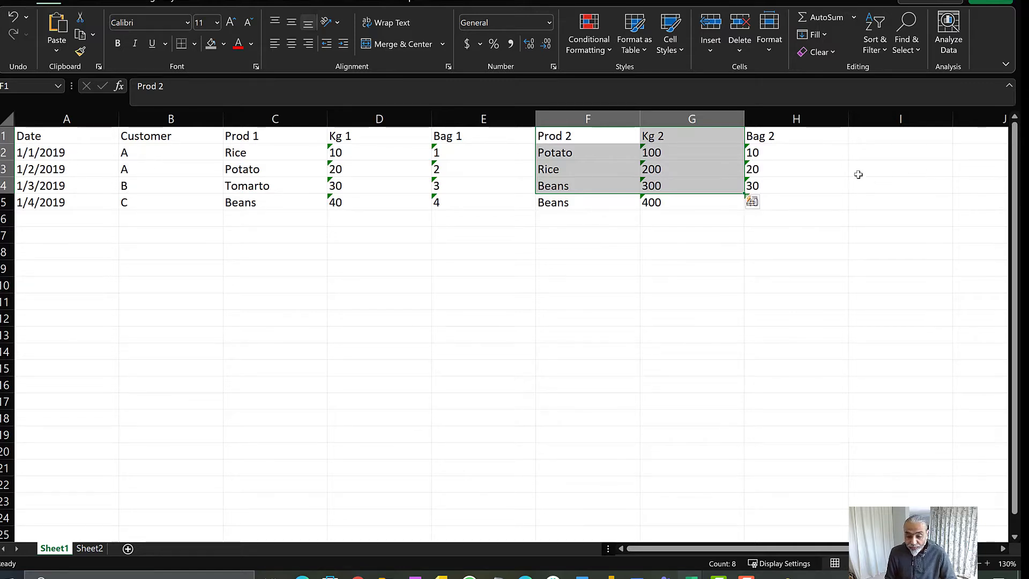
left_click(332, 167)
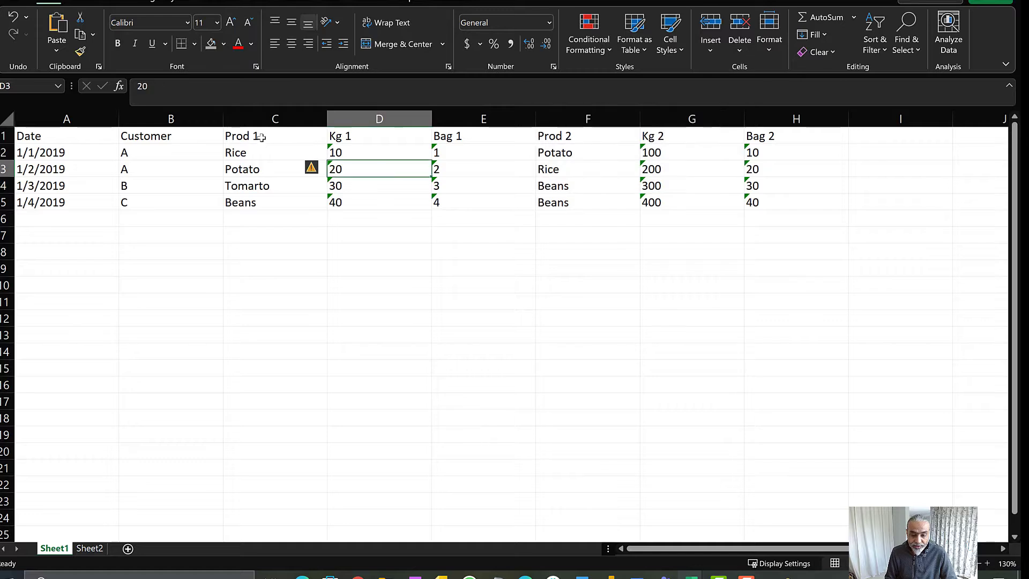
left_click_drag(252, 136, 665, 199)
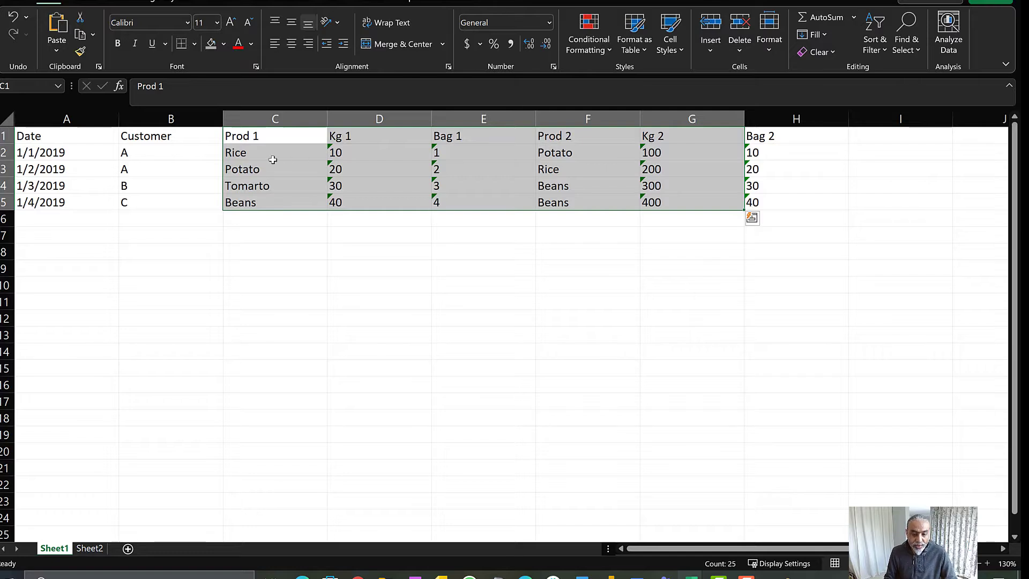
left_click(270, 155)
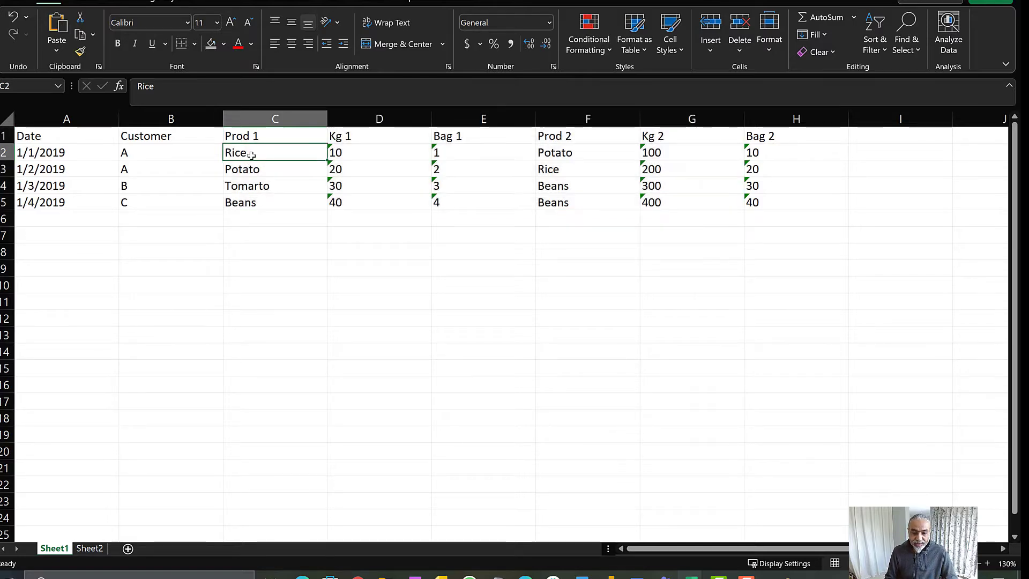
left_click_drag(252, 153, 249, 186)
left_click(562, 168)
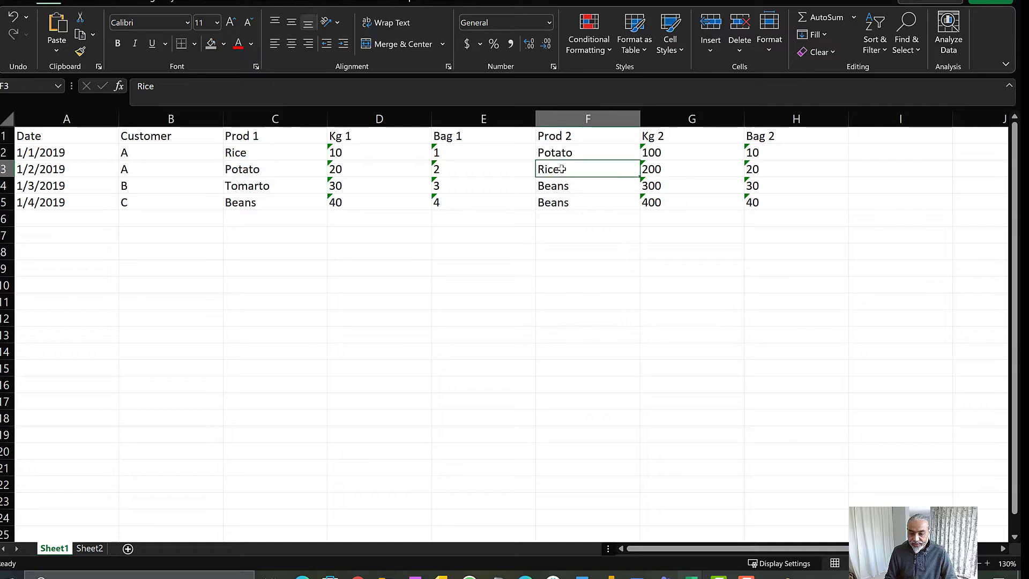
left_click(263, 154, "ctrl")
left_click(264, 169)
left_click(533, 151, "ctrl")
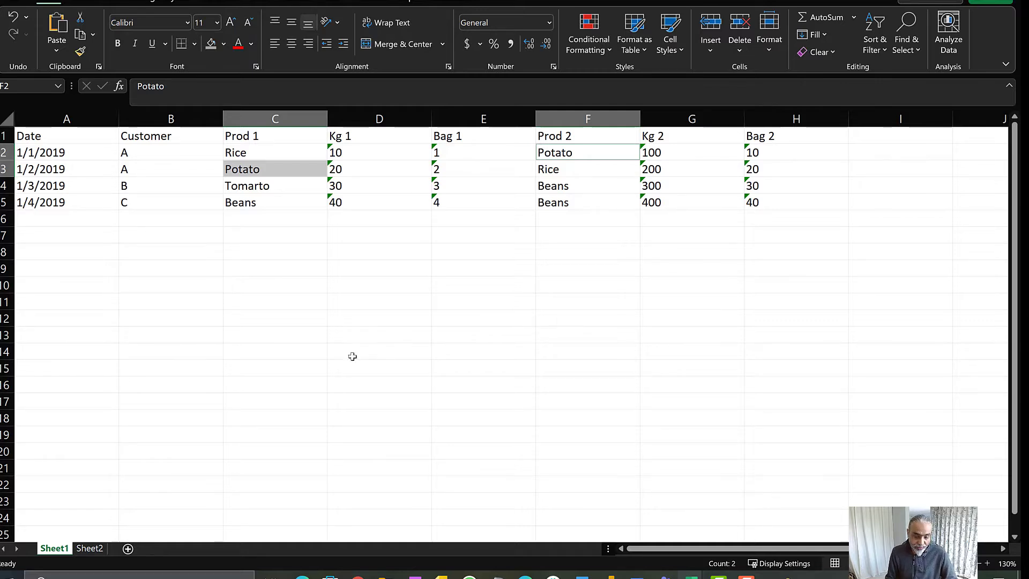
Examine the target layout on Sheet2, going through its Date, Customer, Prod, Kg and Bag columns
left_click(92, 551)
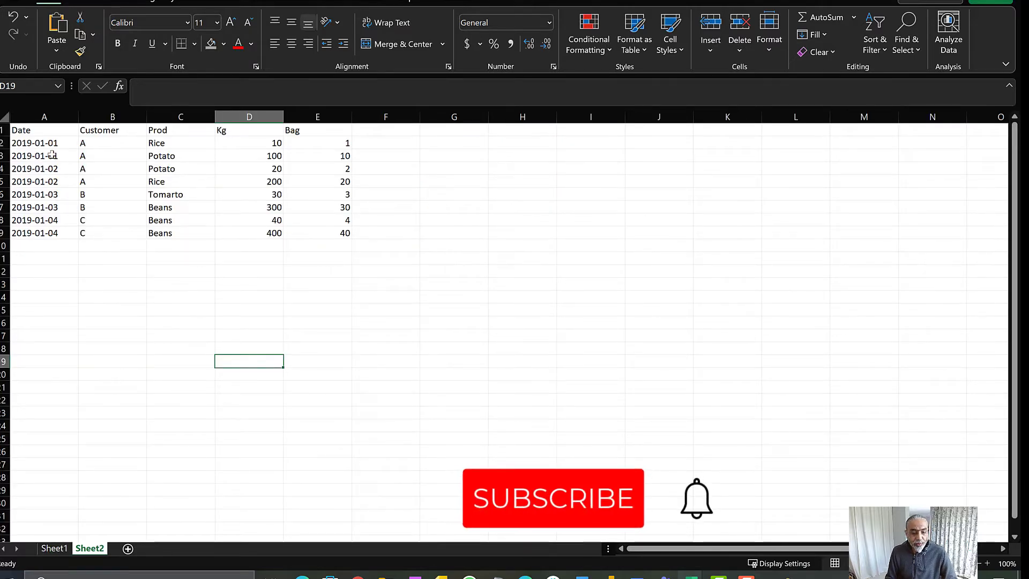
left_click_drag(46, 144, 48, 219)
left_click_drag(114, 145, 114, 218)
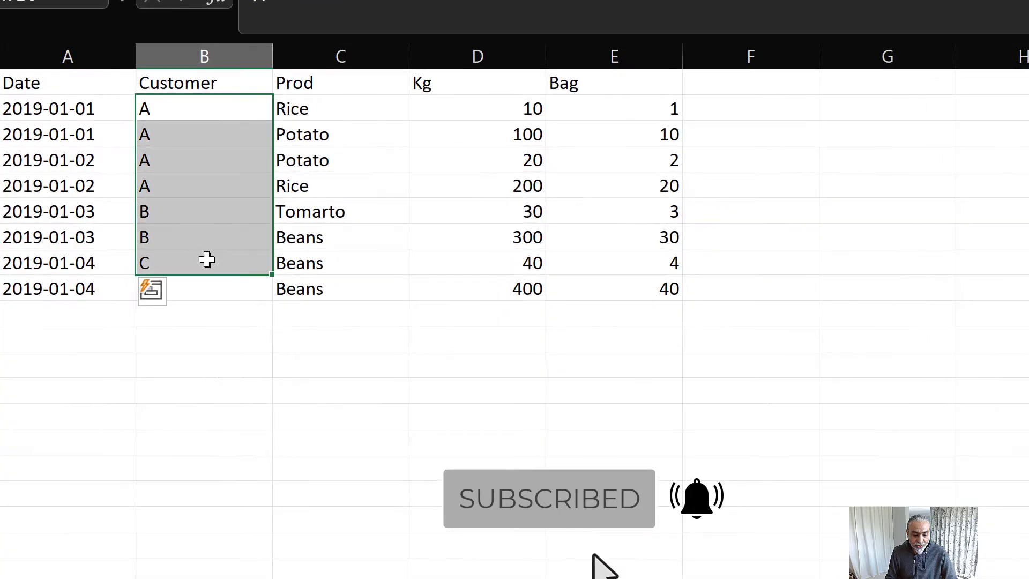
left_click_drag(322, 112, 302, 288)
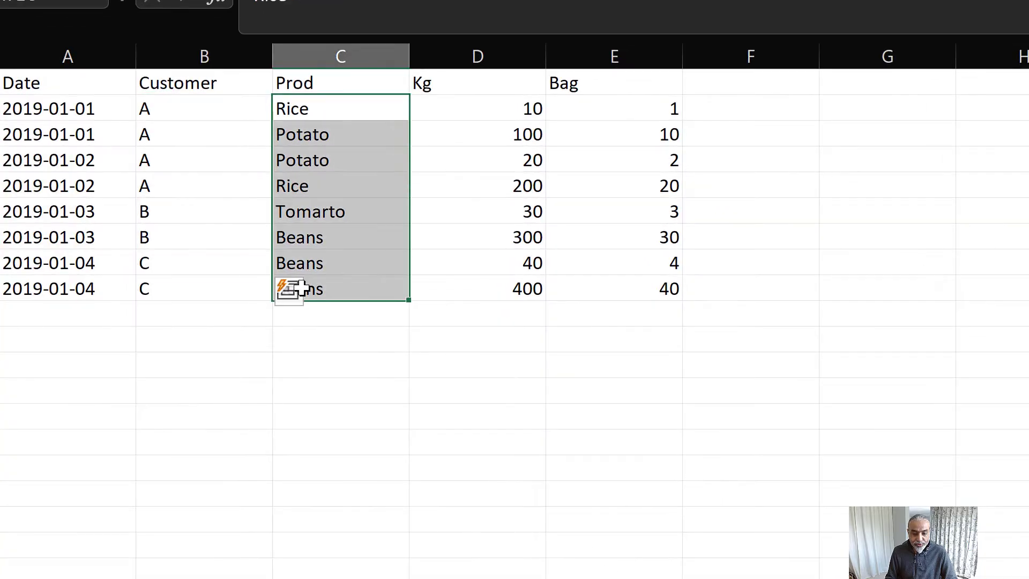
left_click_drag(501, 108, 506, 271)
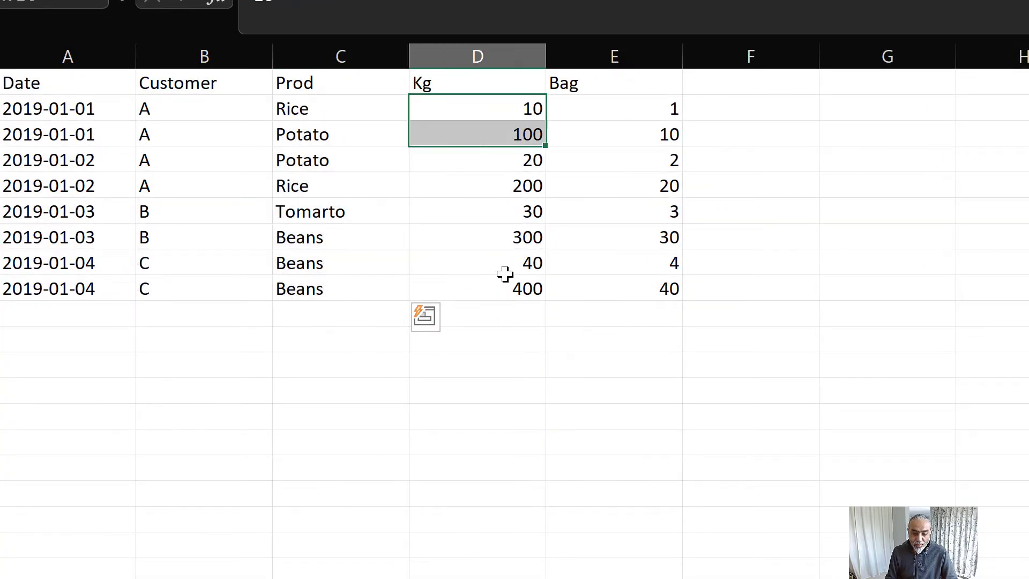
left_click_drag(646, 109, 623, 301)
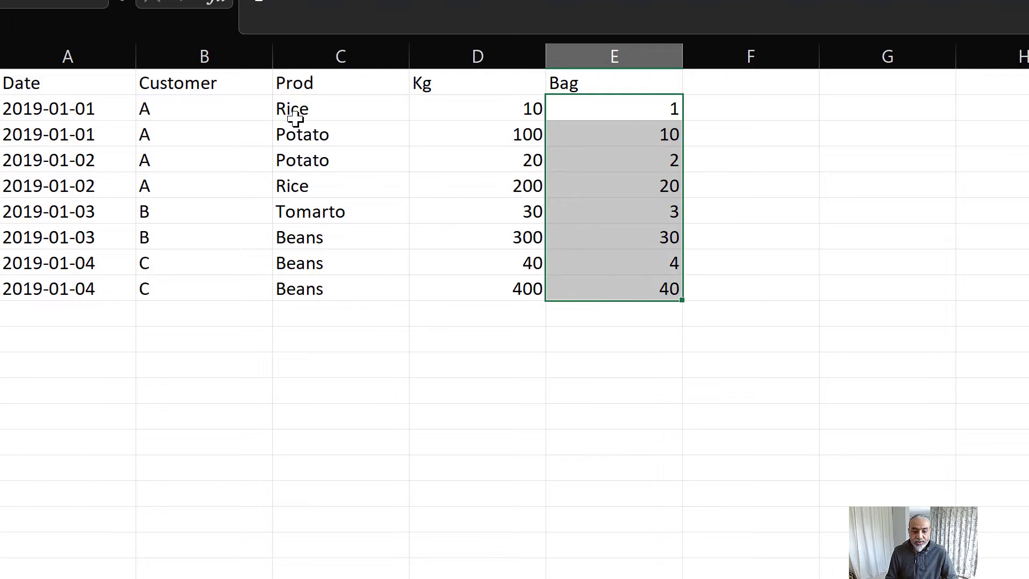
left_click_drag(322, 109, 320, 145)
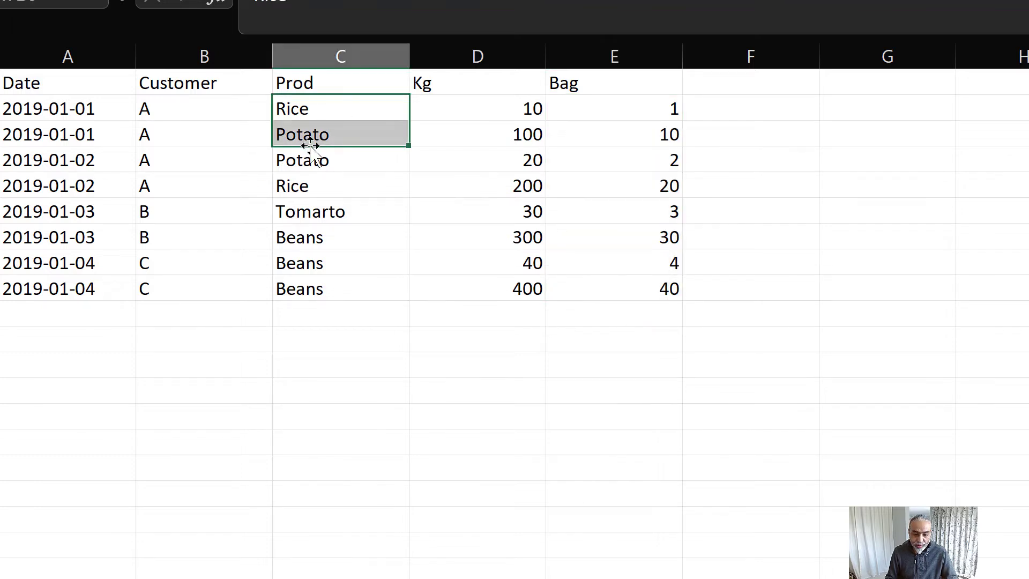
left_click_drag(216, 111, 216, 137)
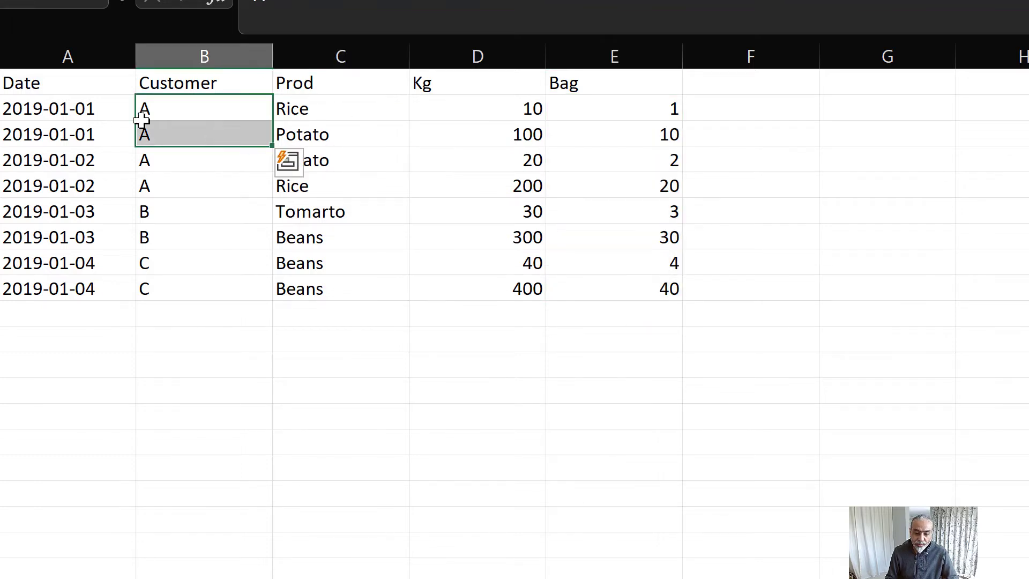
left_click(496, 113)
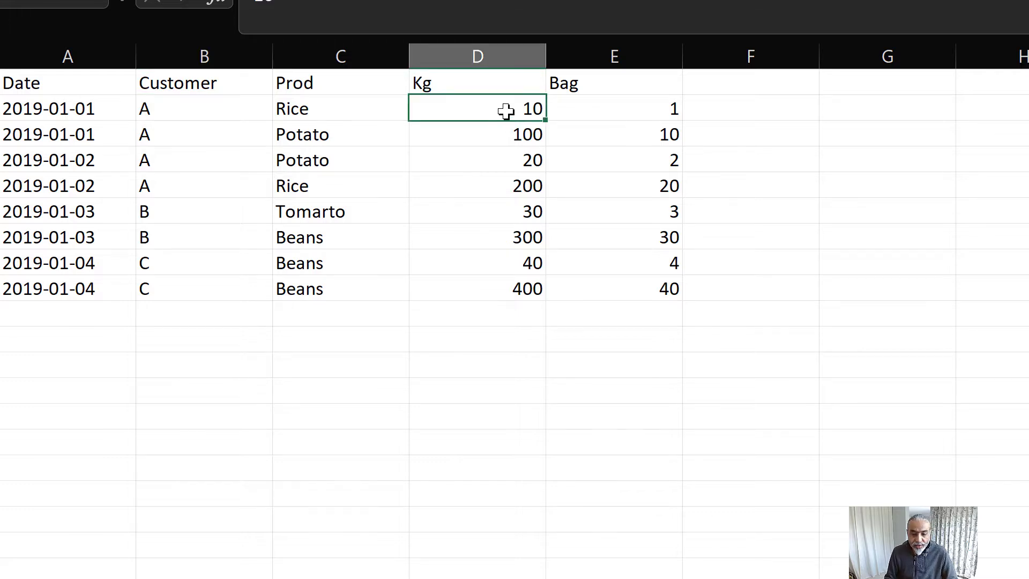
left_click(601, 110)
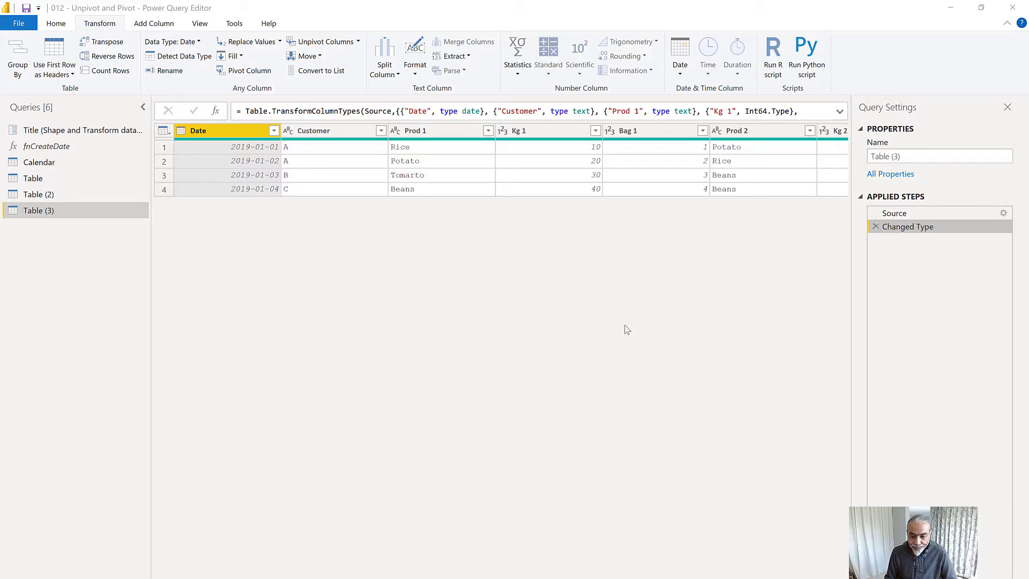
In the Power Query Editor, unpivot every column of the Table (3) query other than Date and Customer
left_click(473, 178)
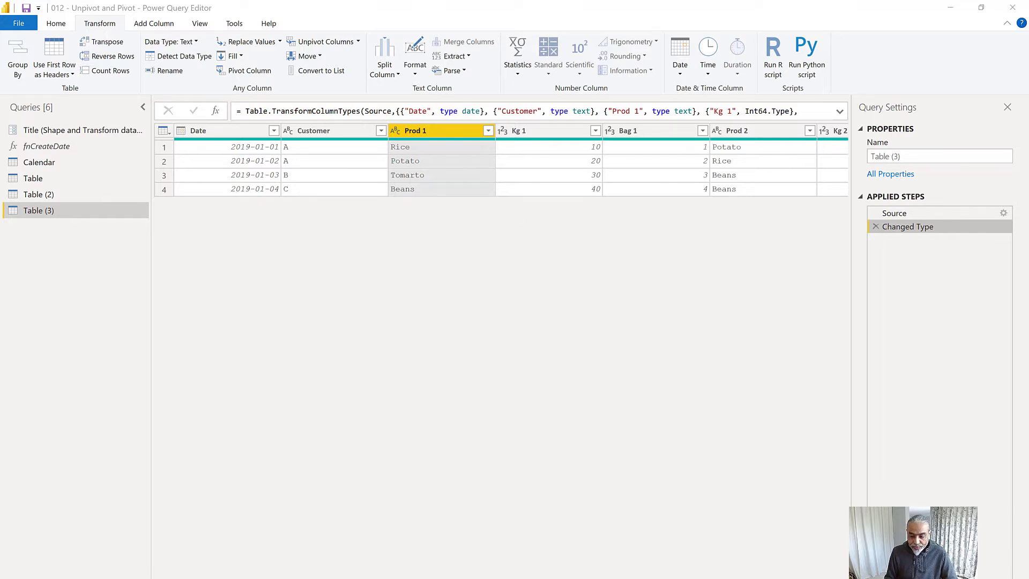
scroll(501, 168, "right", 3)
scroll(502, 167, "left", 3)
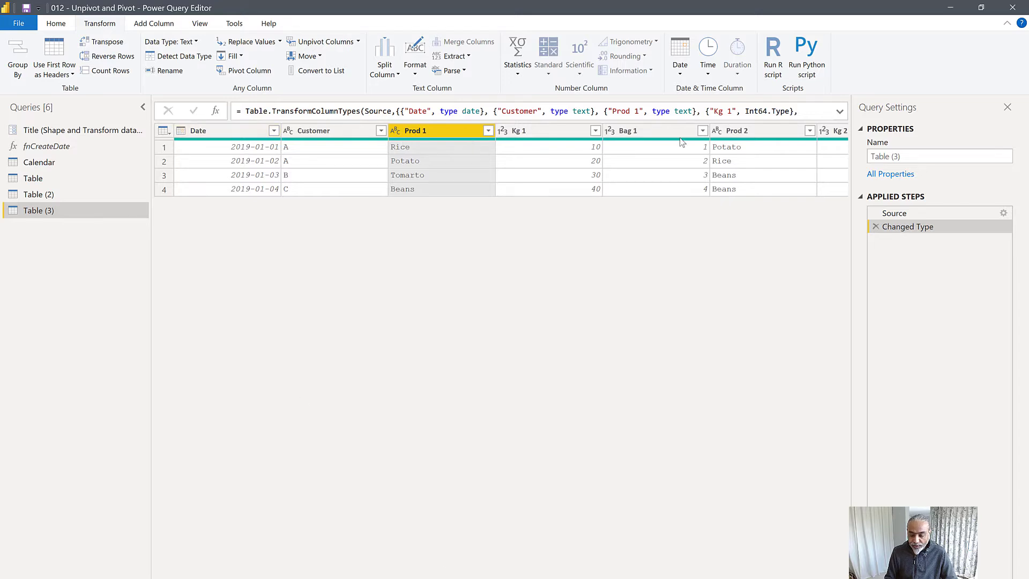
left_click(211, 133)
left_click(312, 133)
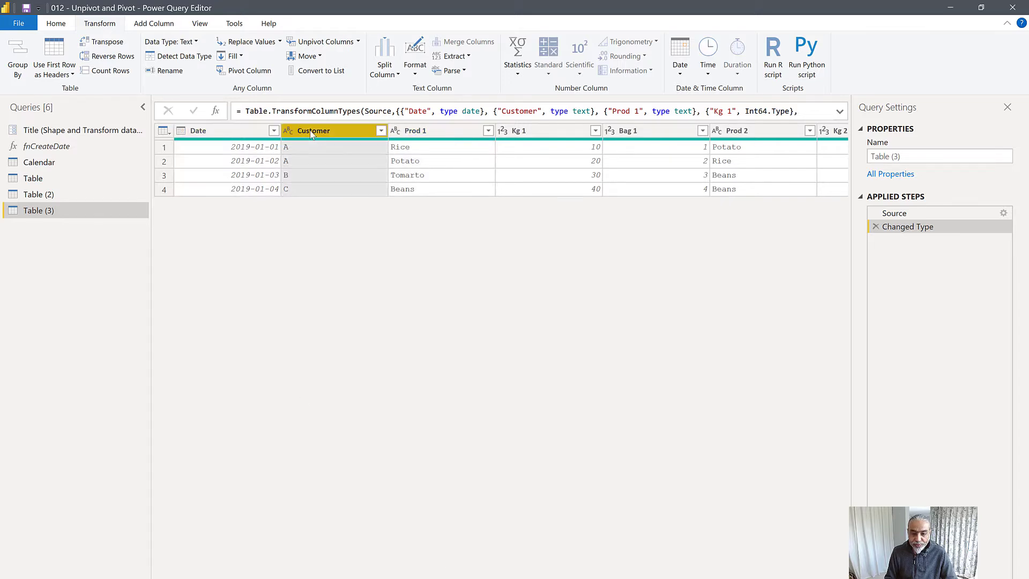
left_click(204, 135)
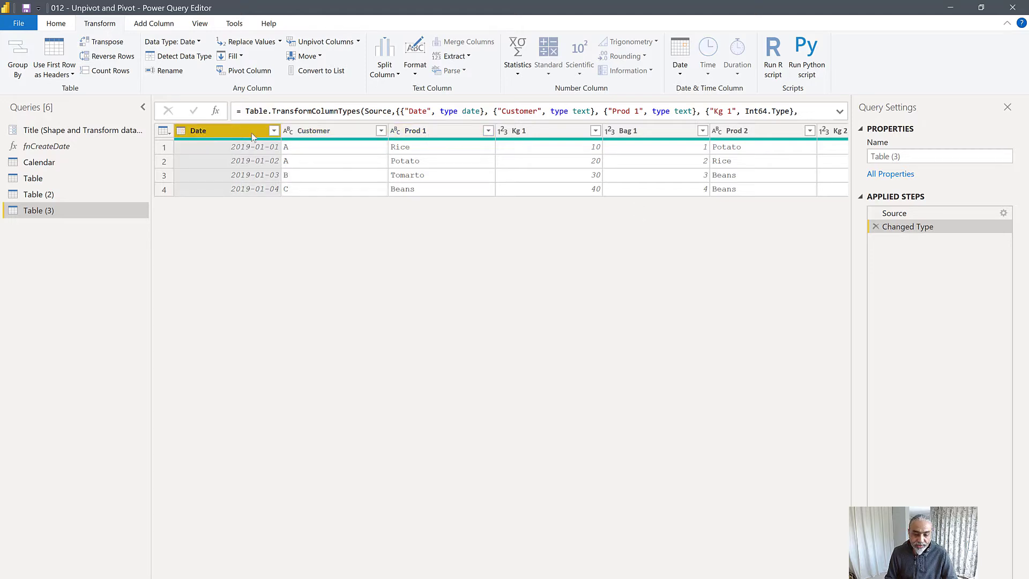
left_click(313, 134, "ctrl")
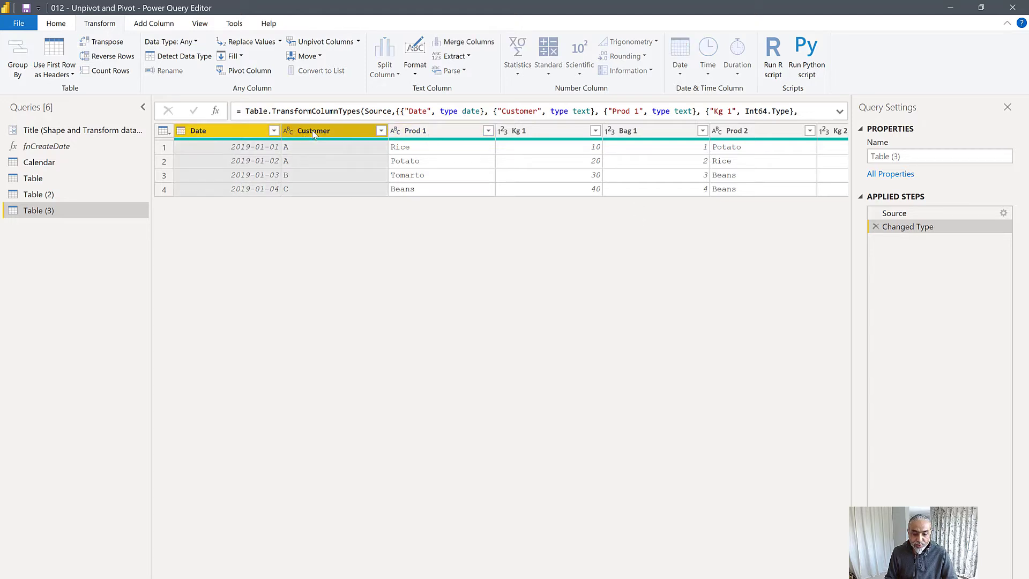
right_click(314, 134)
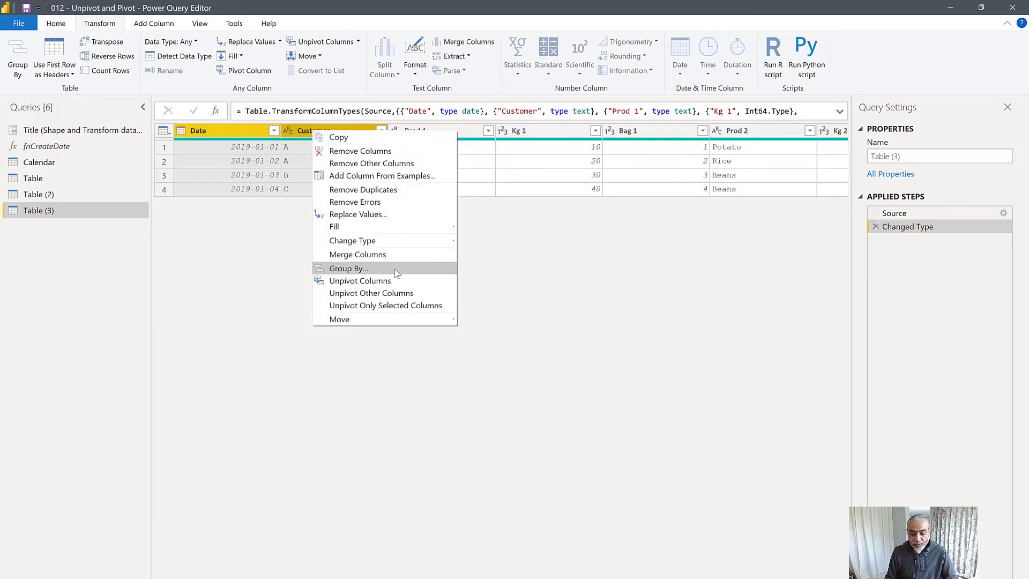
left_click(404, 295)
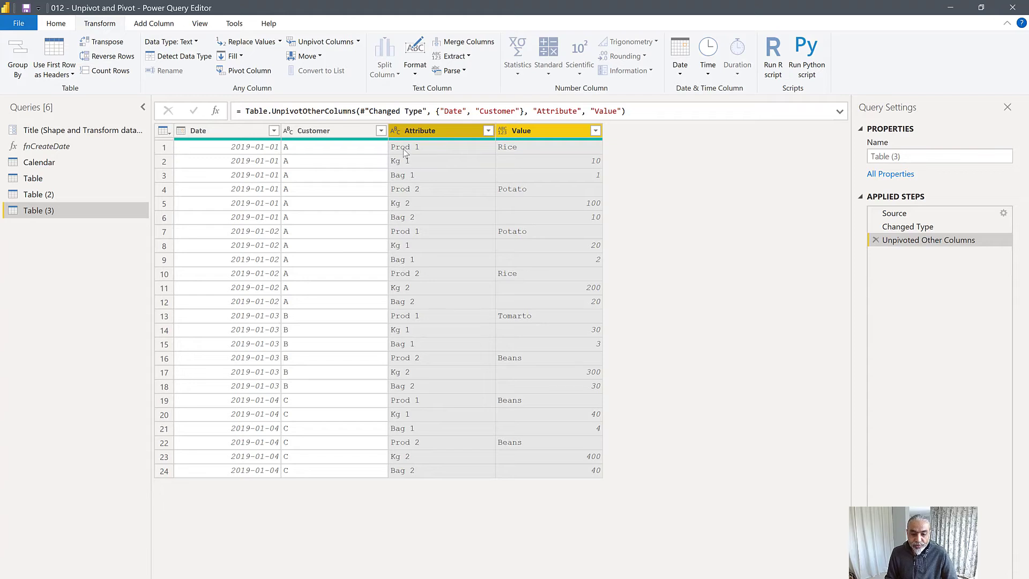
Split the Attribute column by delimiter, using a space at each occurrence
left_click(397, 175)
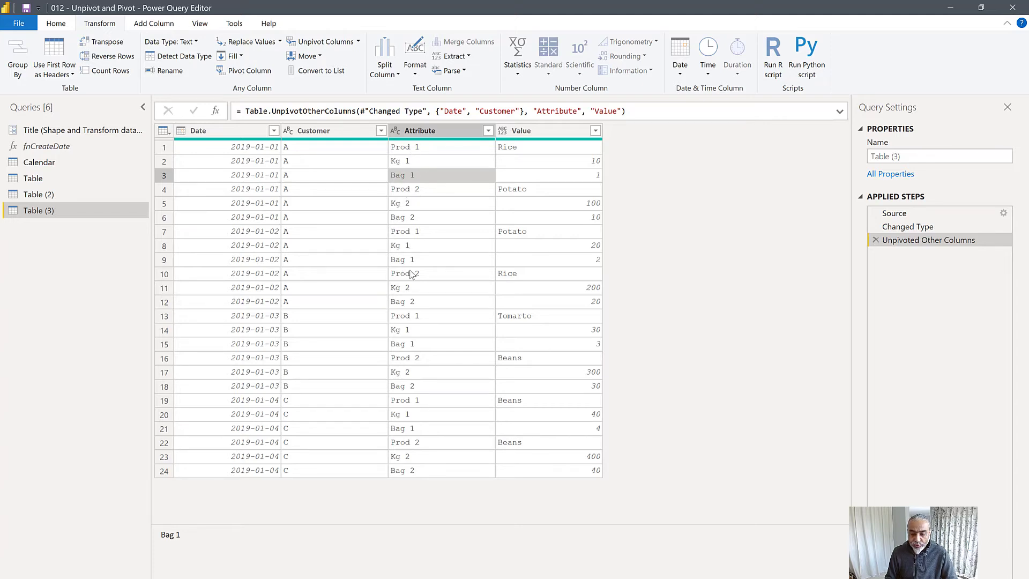
left_click(402, 130)
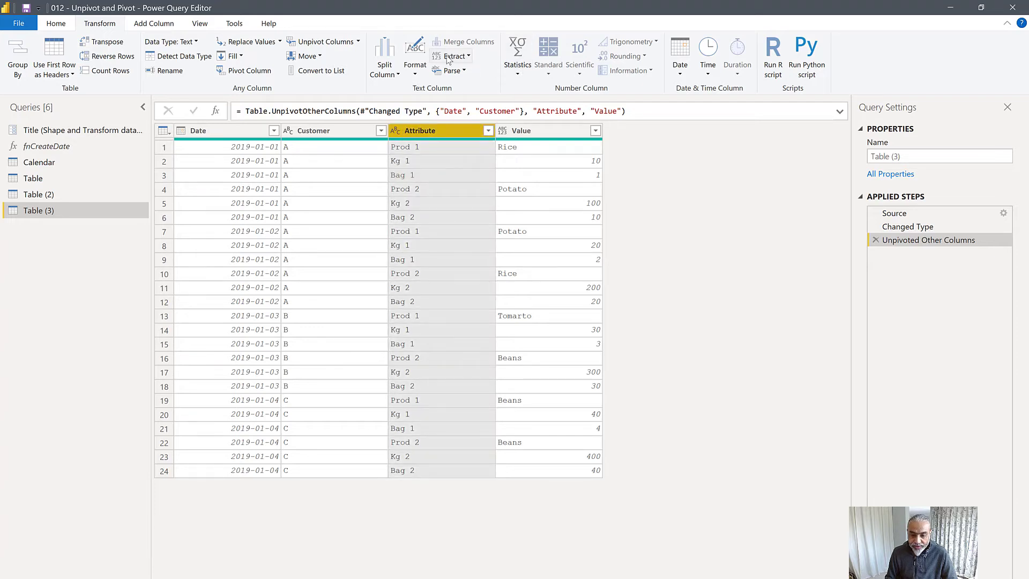
left_click(382, 76)
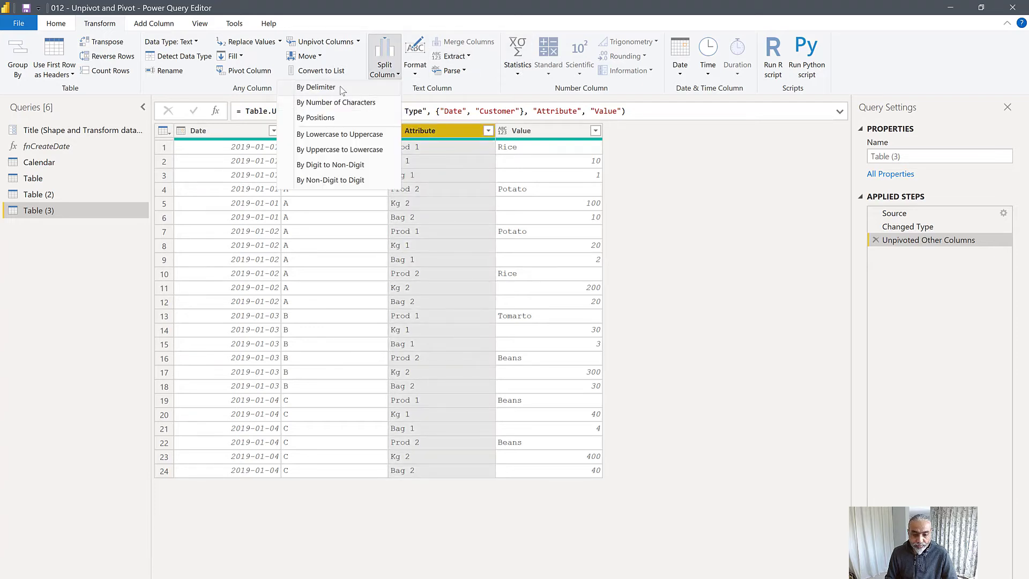
left_click(340, 86)
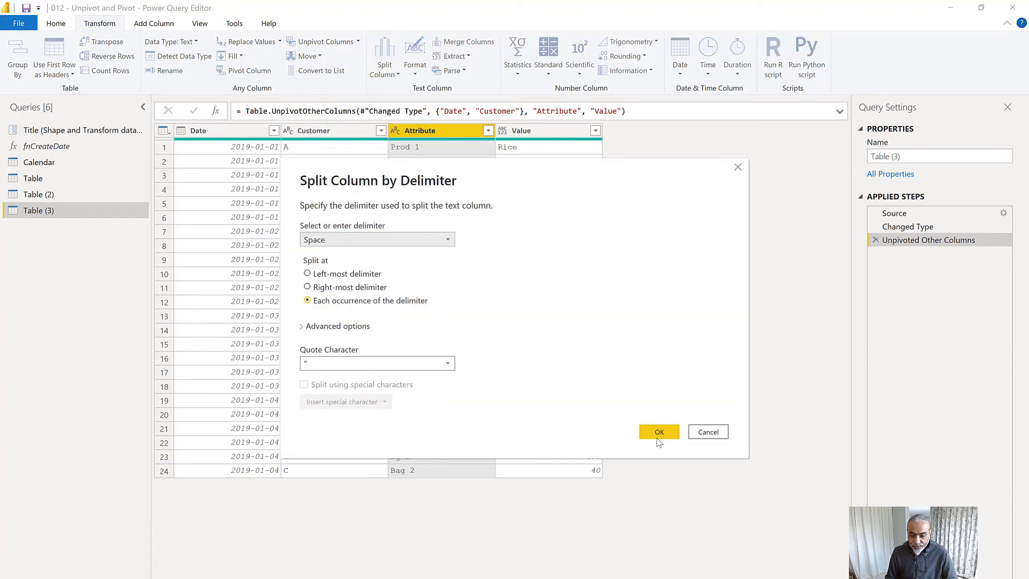
left_click(658, 436)
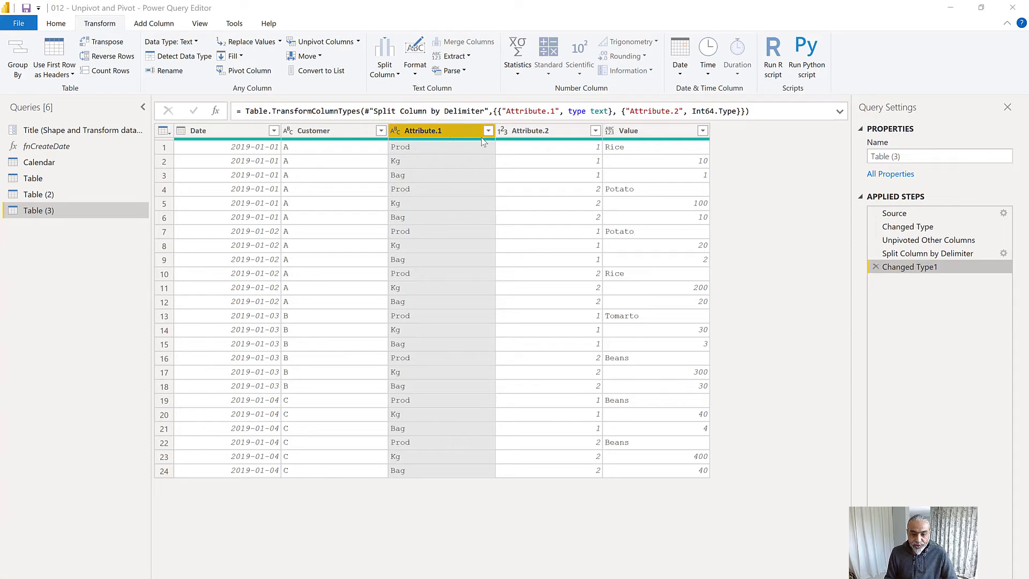
Pivot the Attribute.1 column with Value as the values column and the aggregate function set to Don't Aggregate
left_click(419, 148)
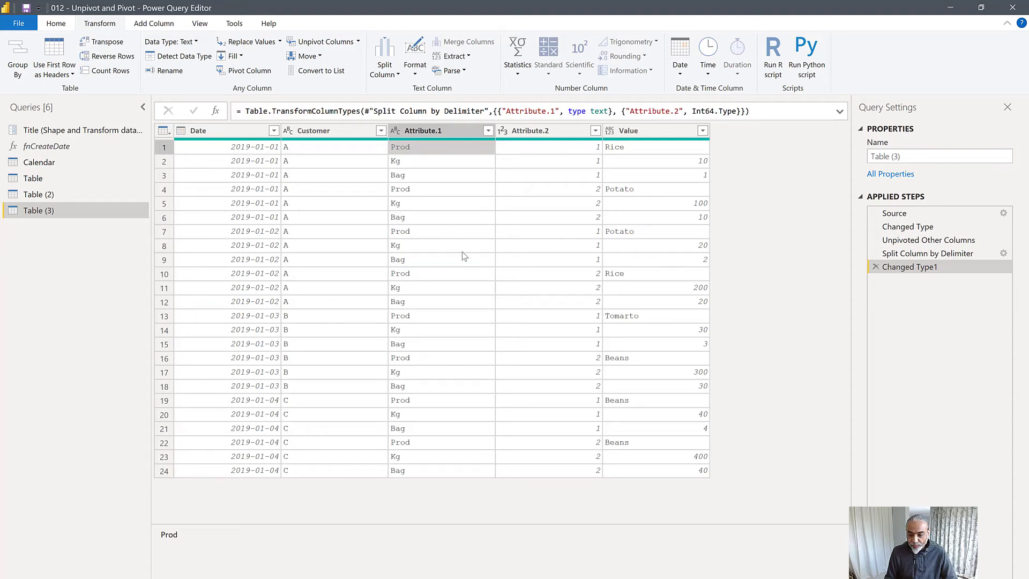
left_click(463, 130)
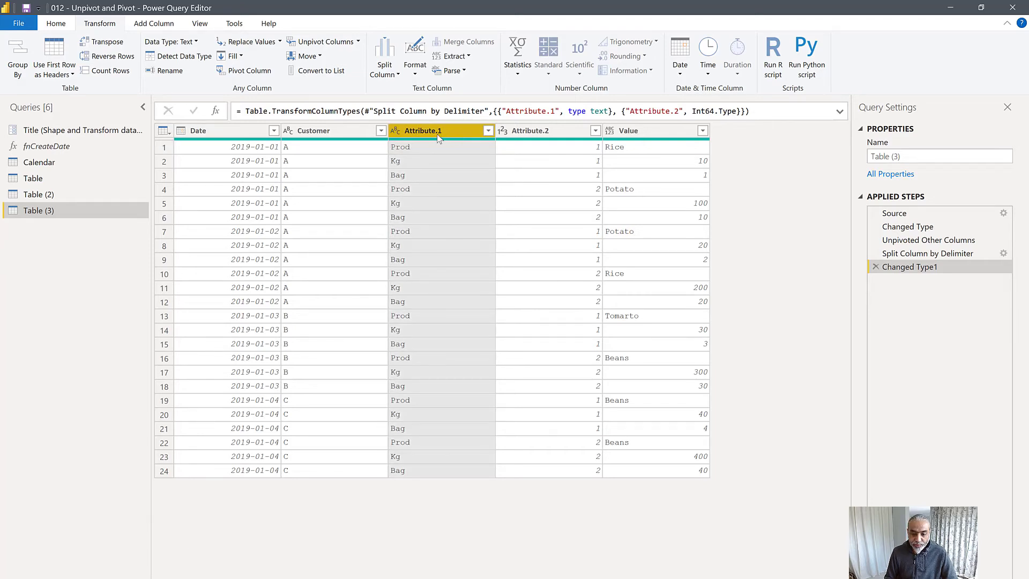
left_click(247, 70)
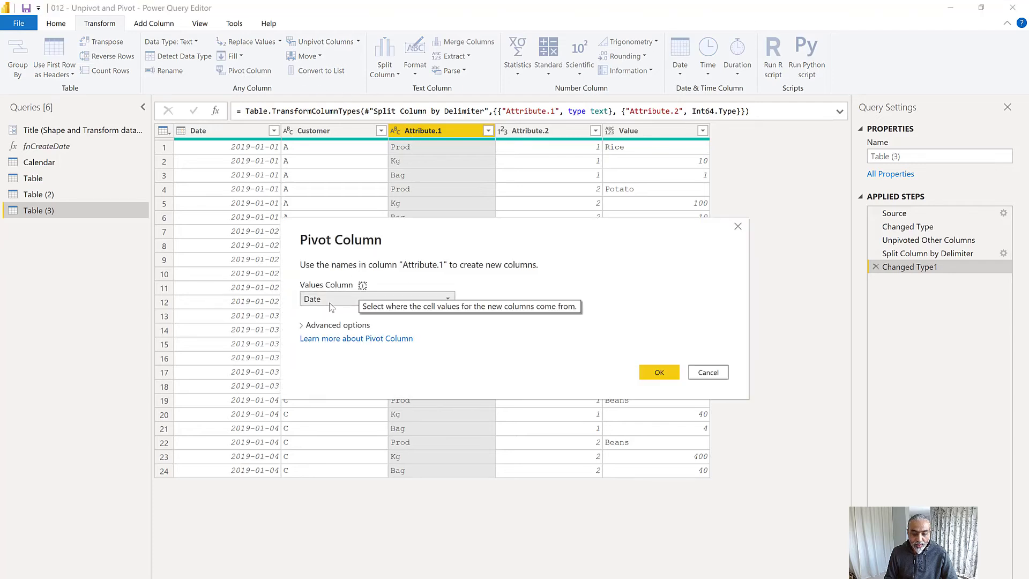
left_click(332, 300)
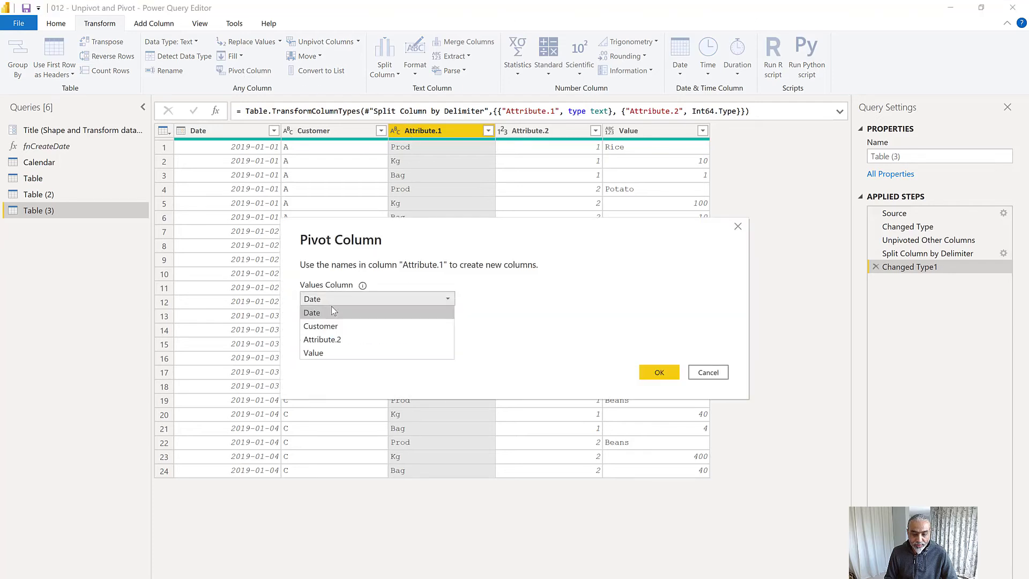
left_click(334, 352)
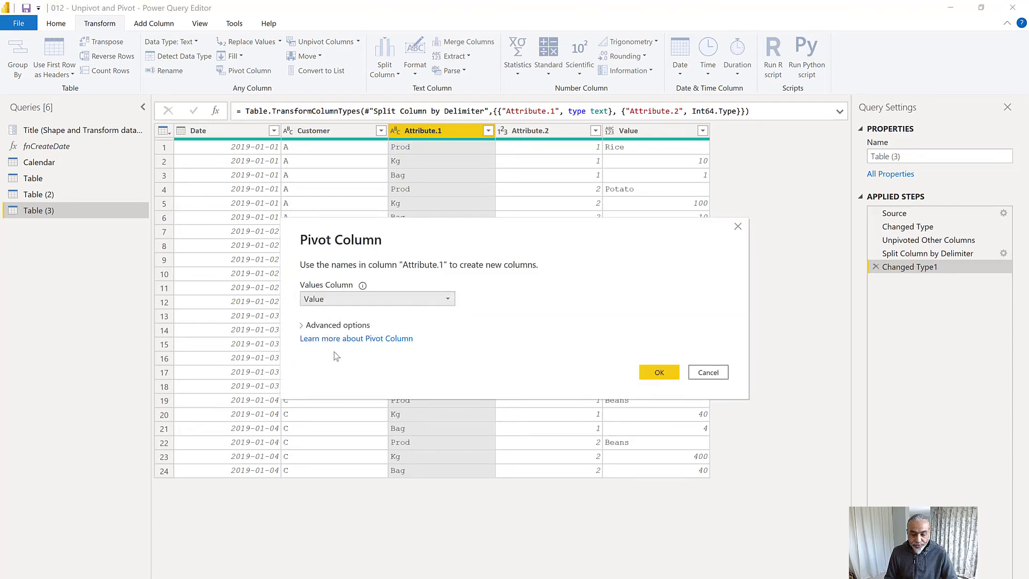
left_click(302, 325)
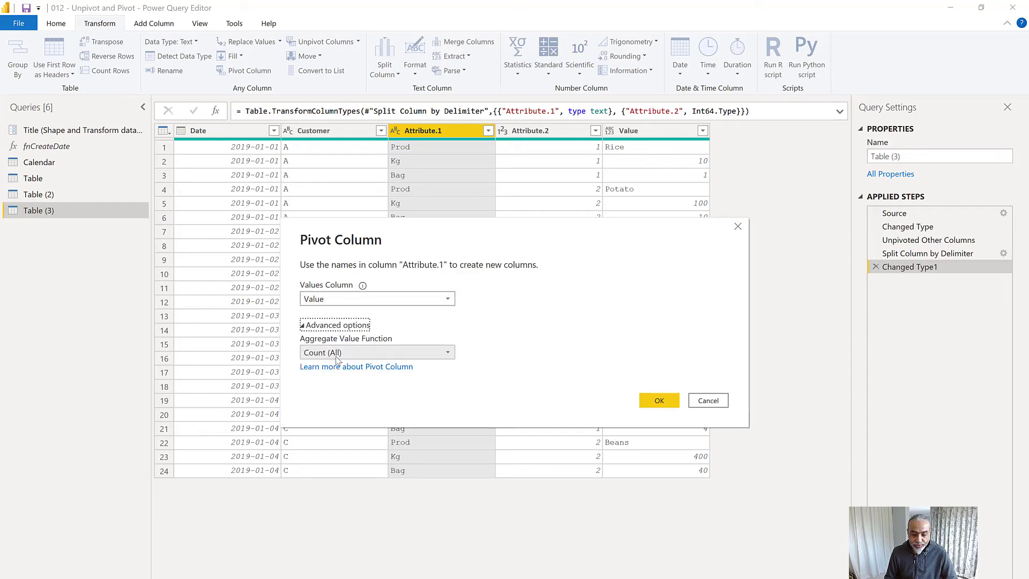
left_click(337, 354)
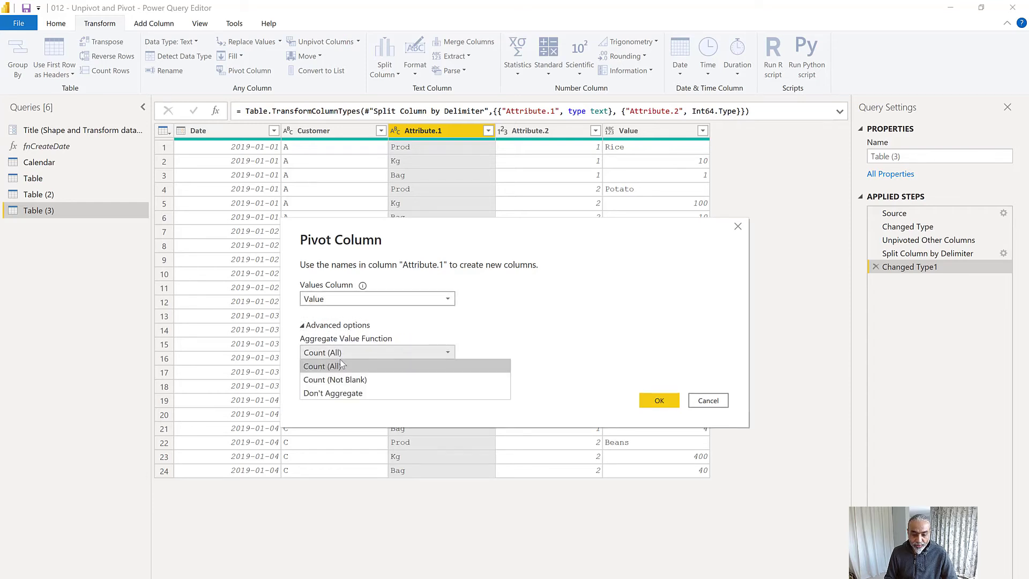
left_click(346, 391)
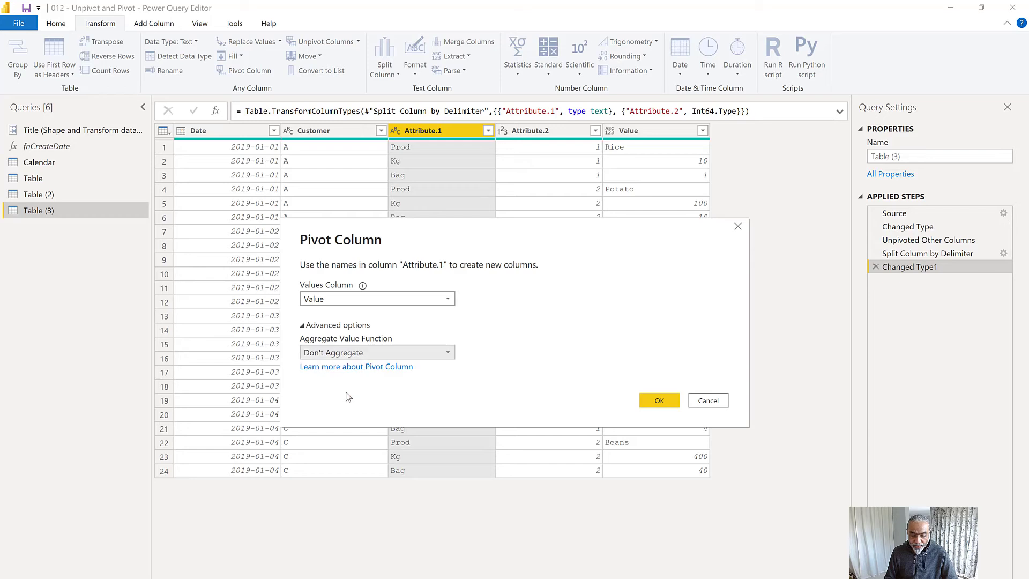
left_click(663, 401)
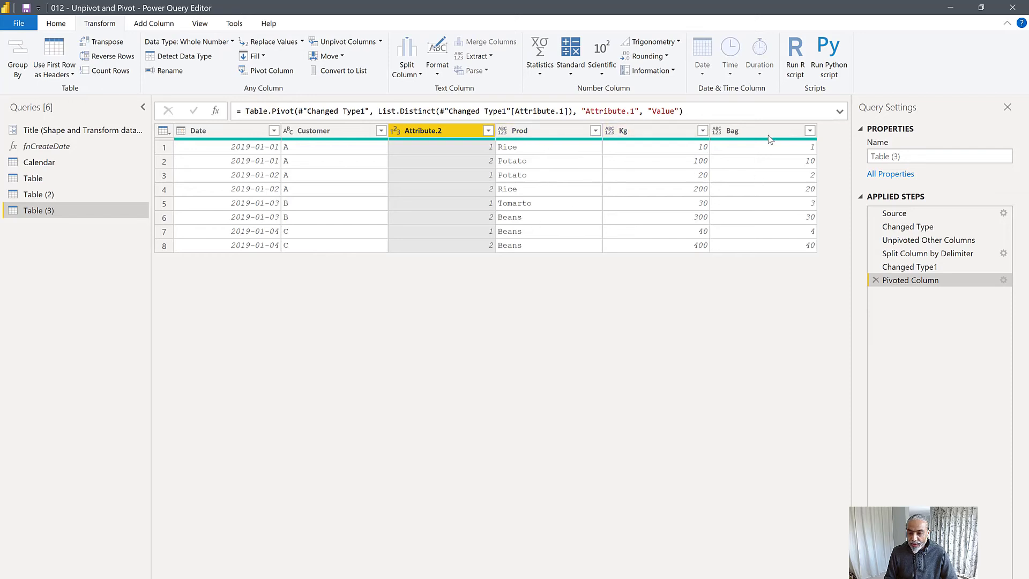
Remove the Attribute.2 column from the pivoted table
right_click(417, 133)
left_click(448, 149)
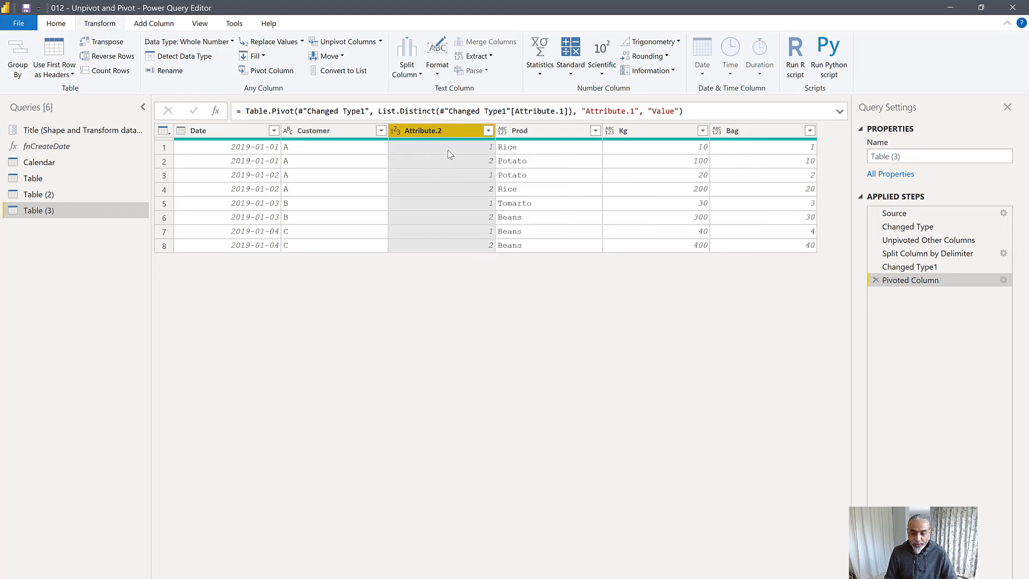